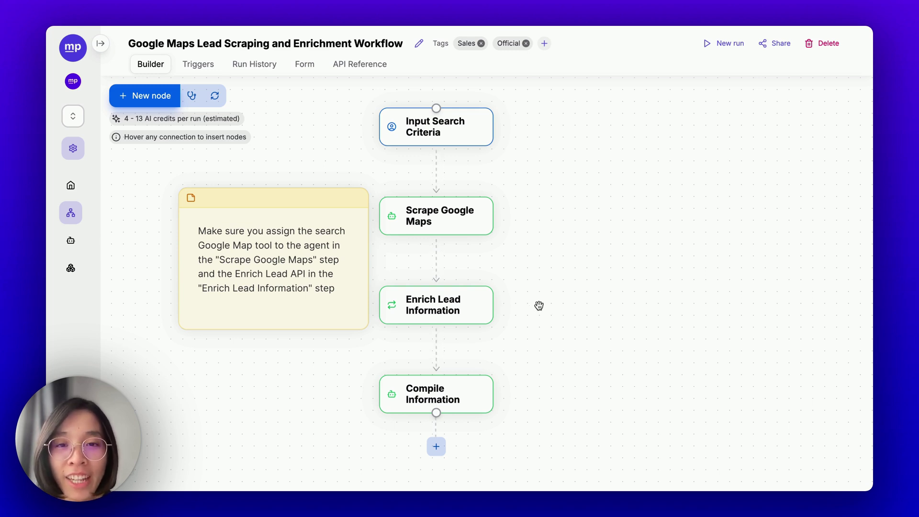
Open the Input Search Criteria node to review its Location and Business Type fields
drag(551, 282, 566, 275)
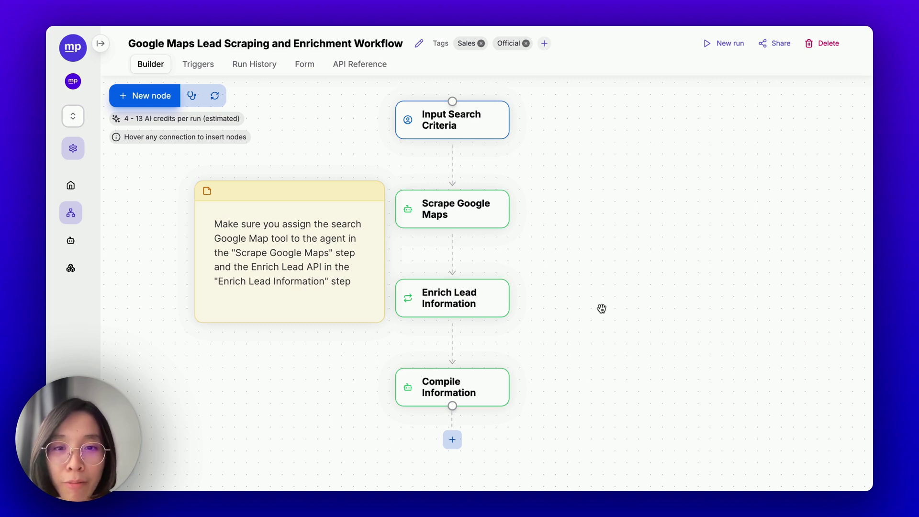
scroll(601, 268, up, 2)
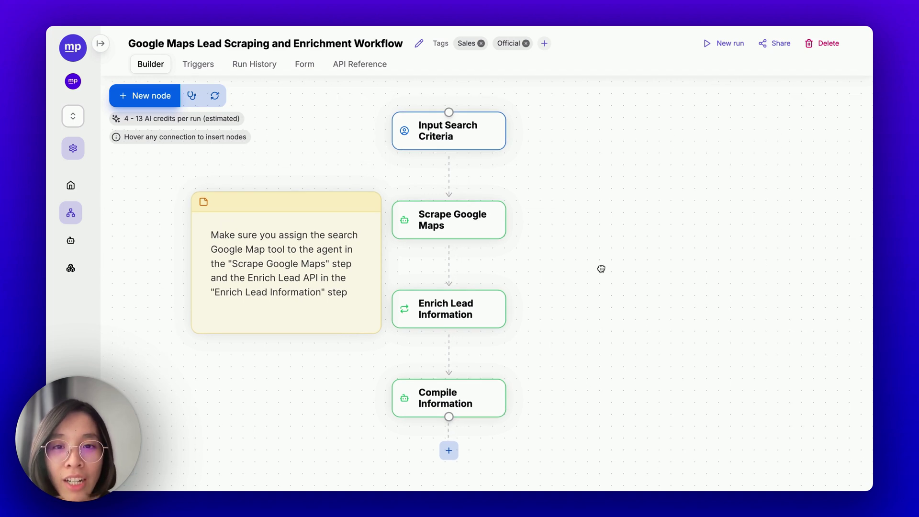
click(478, 142)
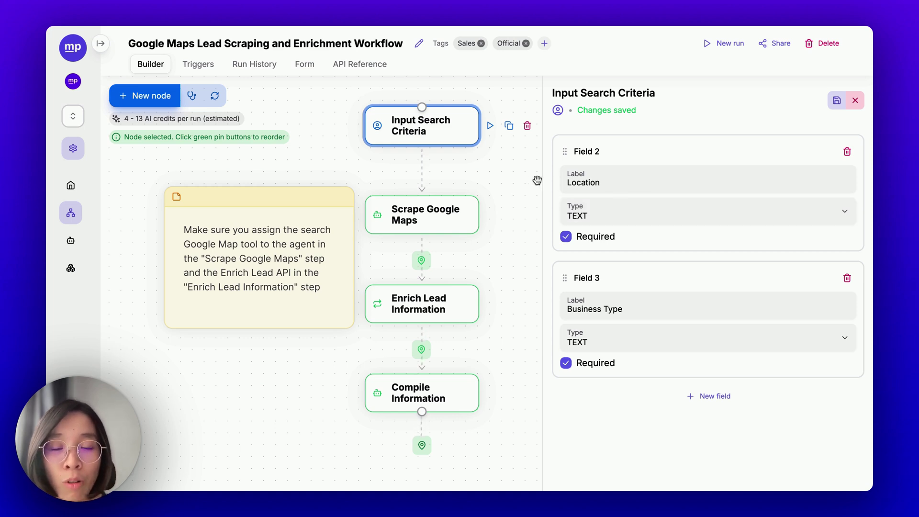
Open the Scrape Google Maps node and review its task, including the sentence on which business details to extract
click(456, 234)
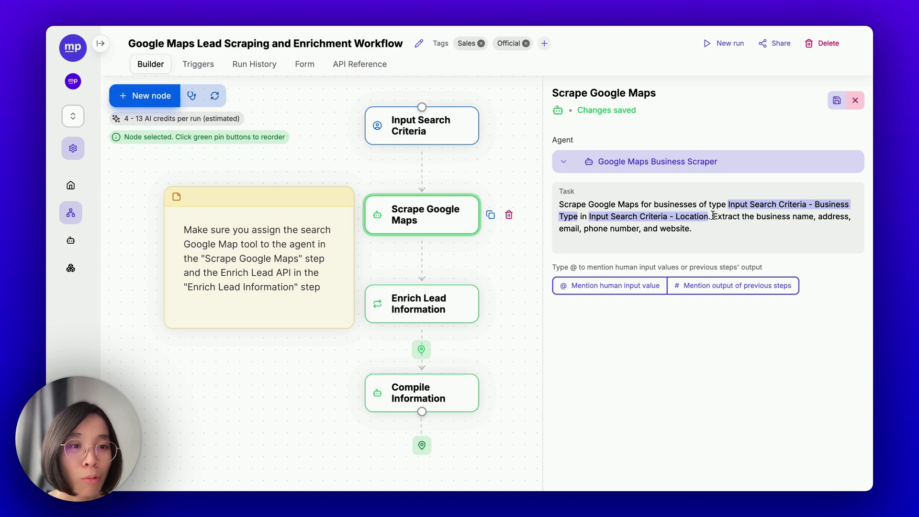
drag(713, 216, 736, 229)
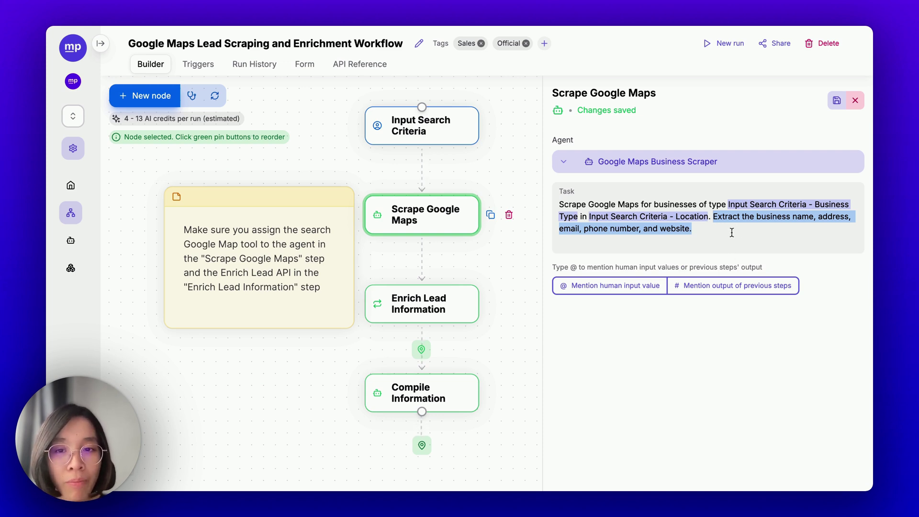
click(731, 232)
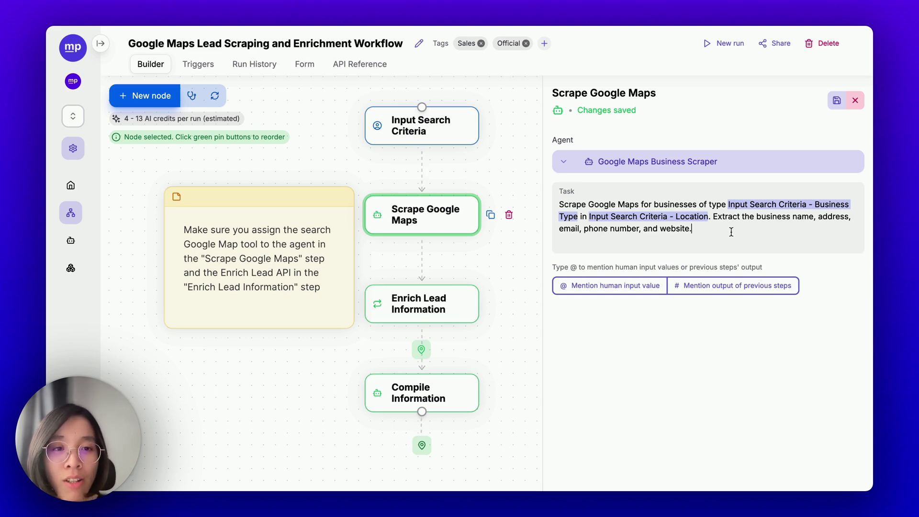
Check which tools are assigned to the Google Maps Business Scraper agent and close its settings without changes
click(685, 165)
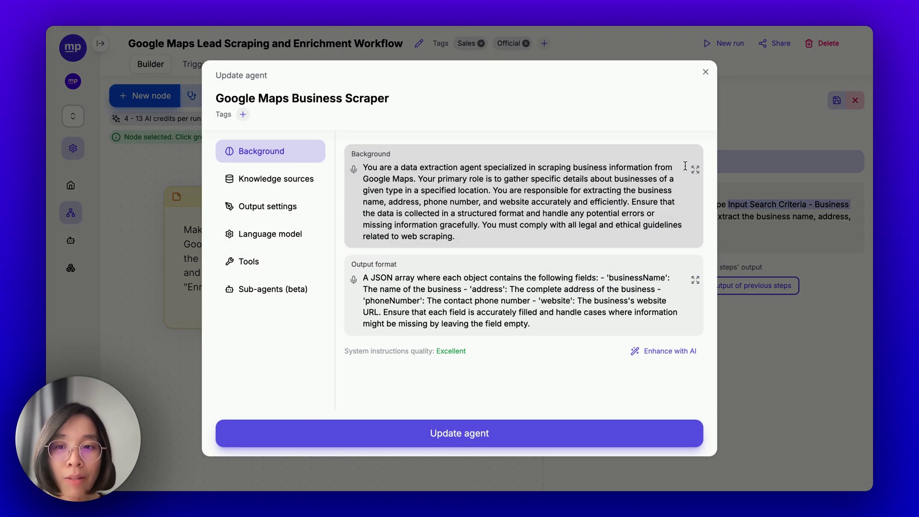
click(297, 271)
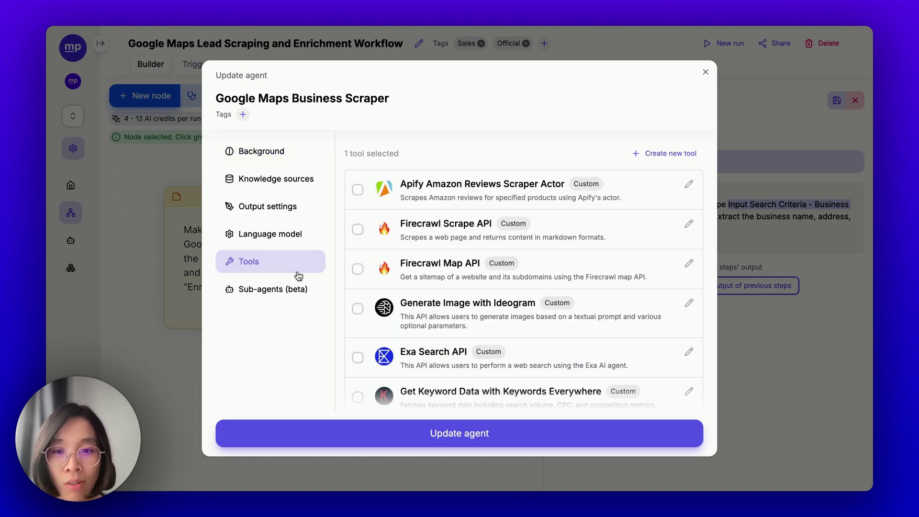
scroll(392, 263, down, 4)
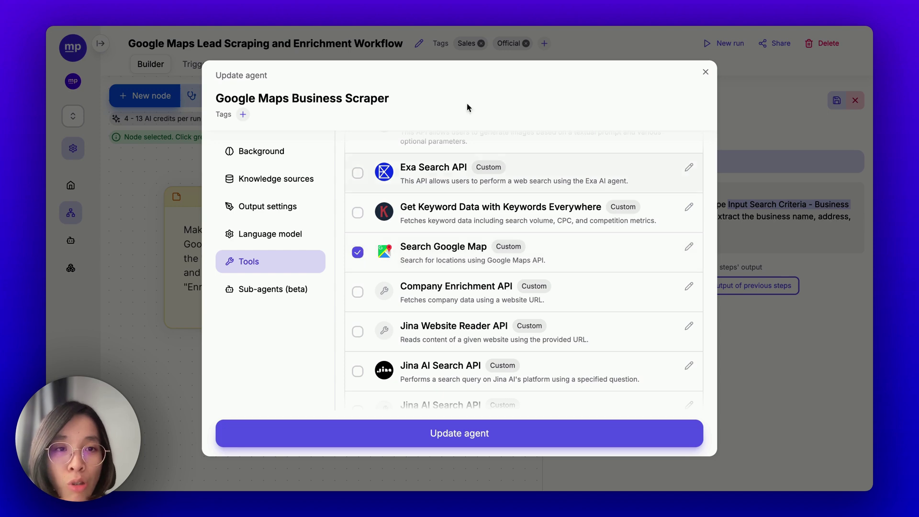
click(706, 72)
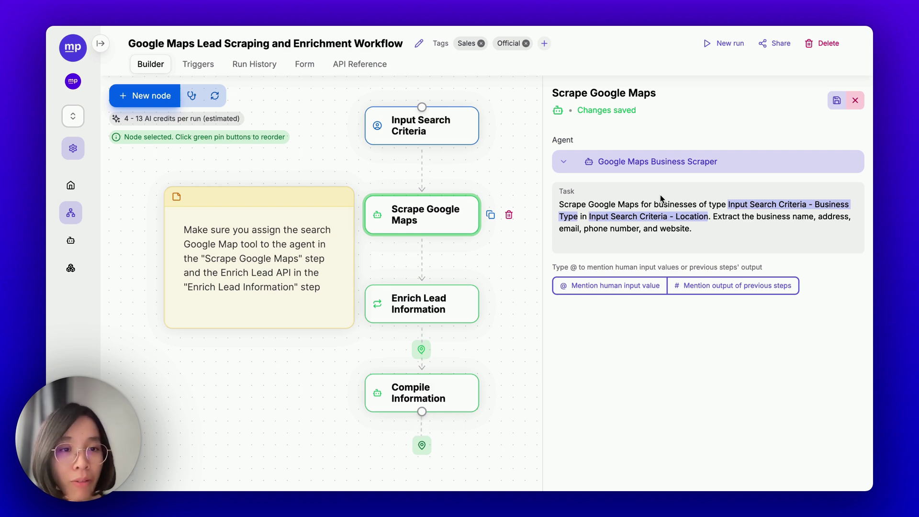
Open the Enrich Lead Information node and review its loop source, enrichment agent, task and maximum items setting
drag(525, 263, 510, 249)
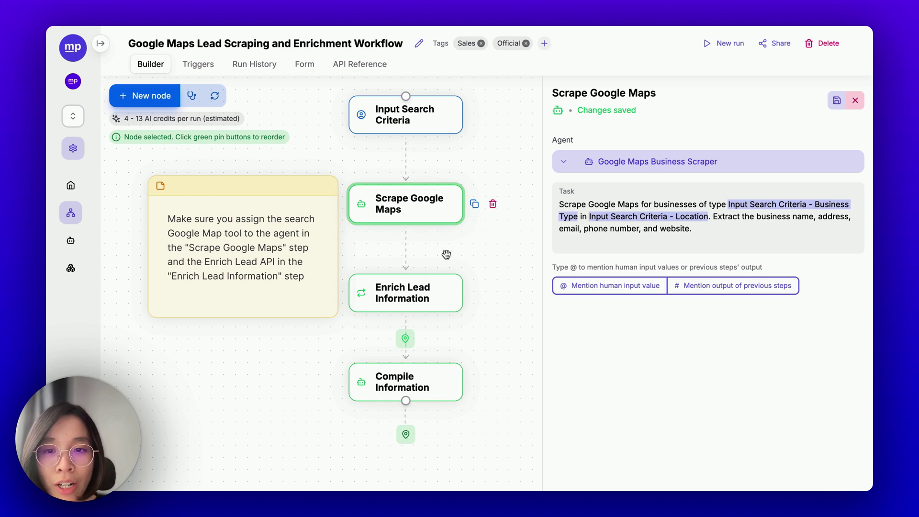
click(426, 298)
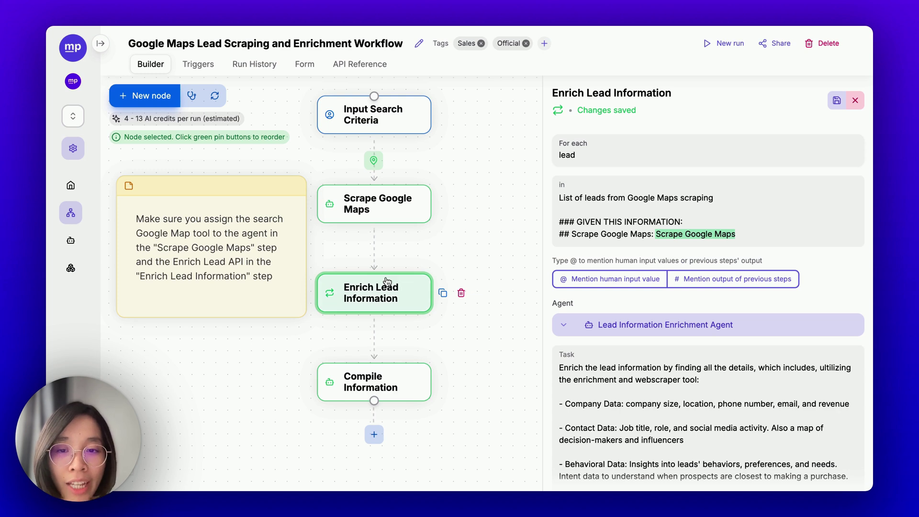
mouse_move(558, 113)
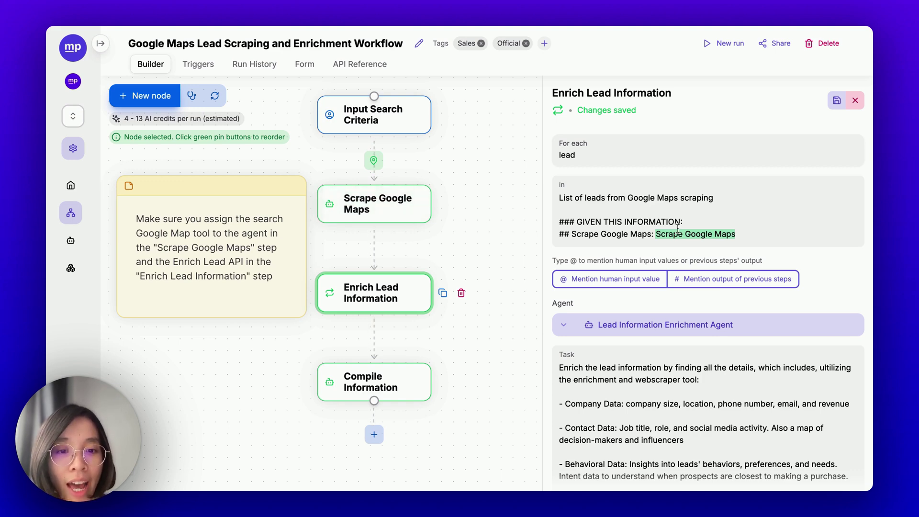
scroll(677, 229, down, 5)
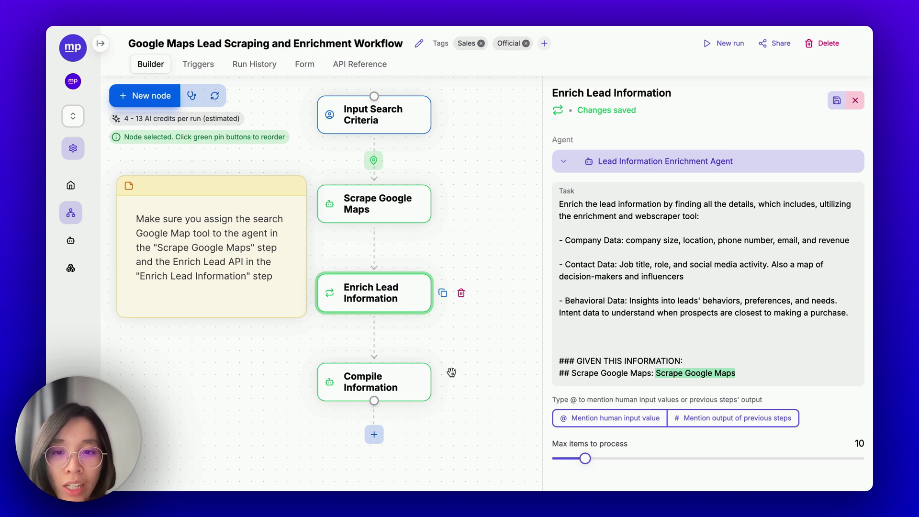
Open the Compile Information node and review the task instructions for its Lead Information Compiler agent
click(416, 381)
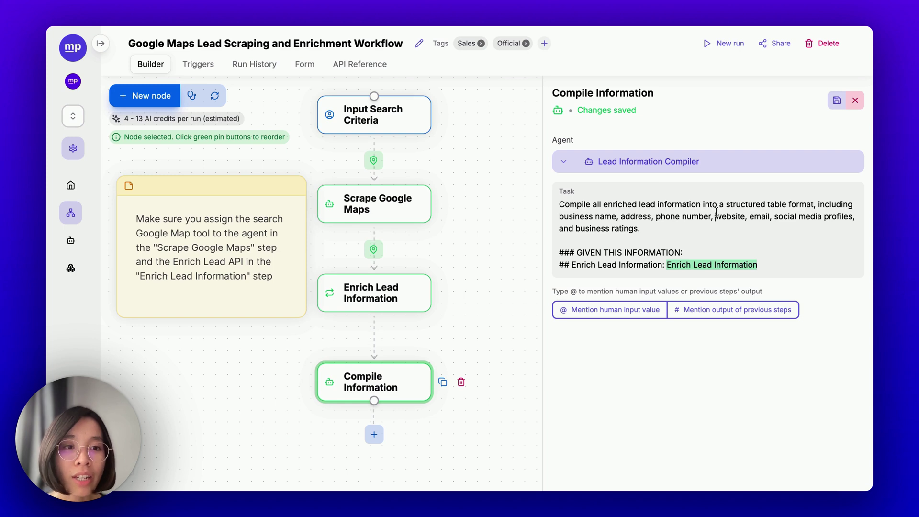
triple_click(716, 212)
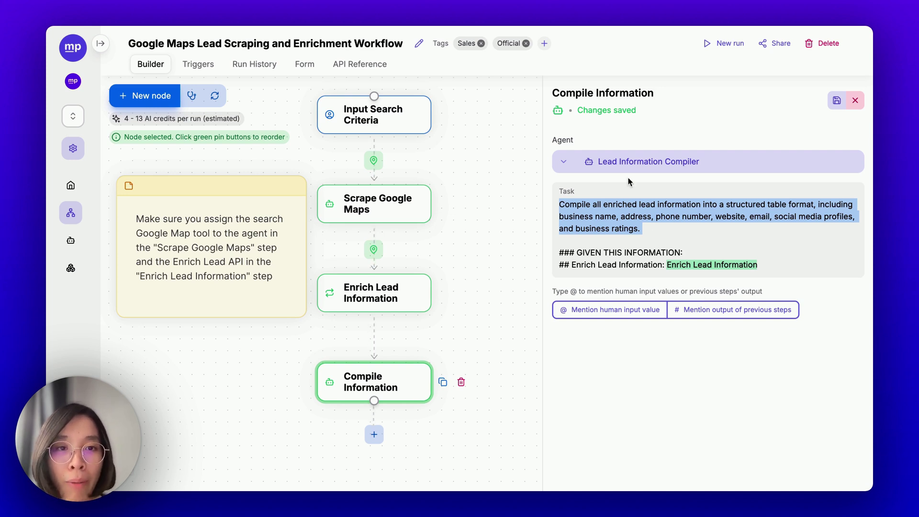
click(474, 319)
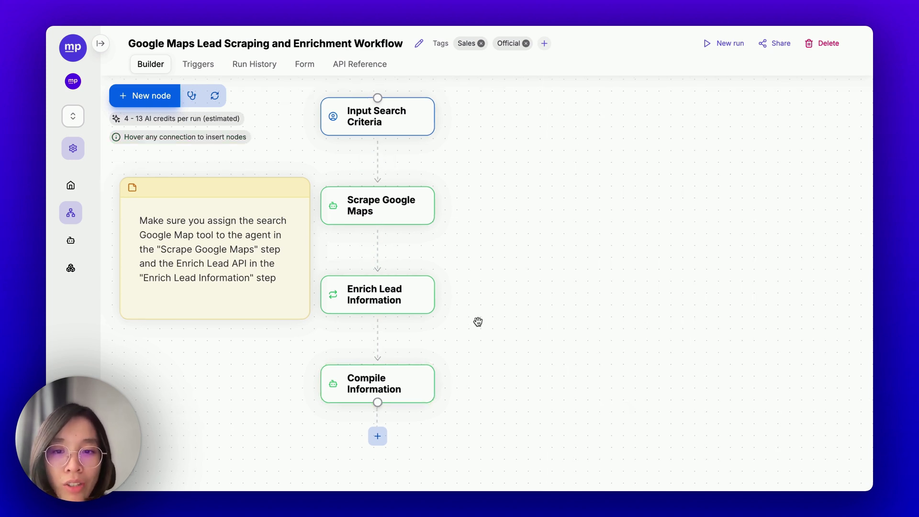
click(401, 378)
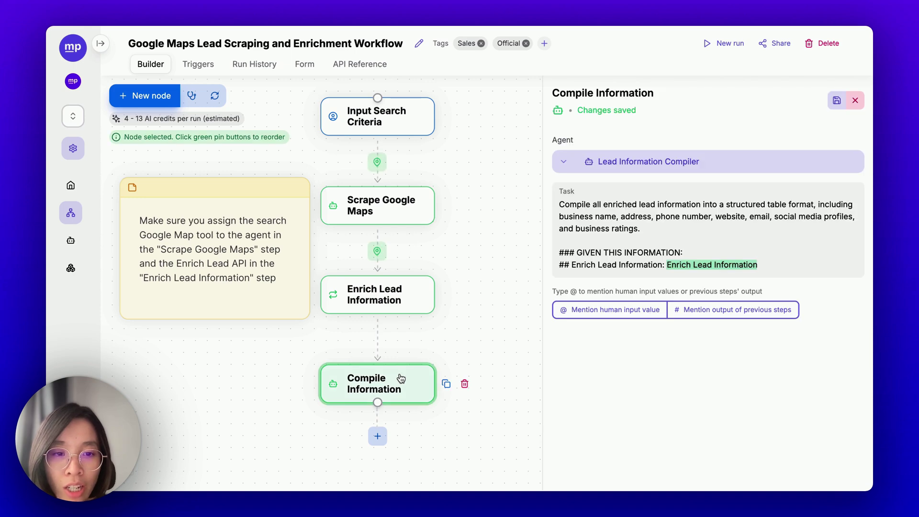
Look over the whole node chain in the workflow and close the Compile Information settings
scroll(450, 268, up, 2)
drag(449, 268, 481, 268)
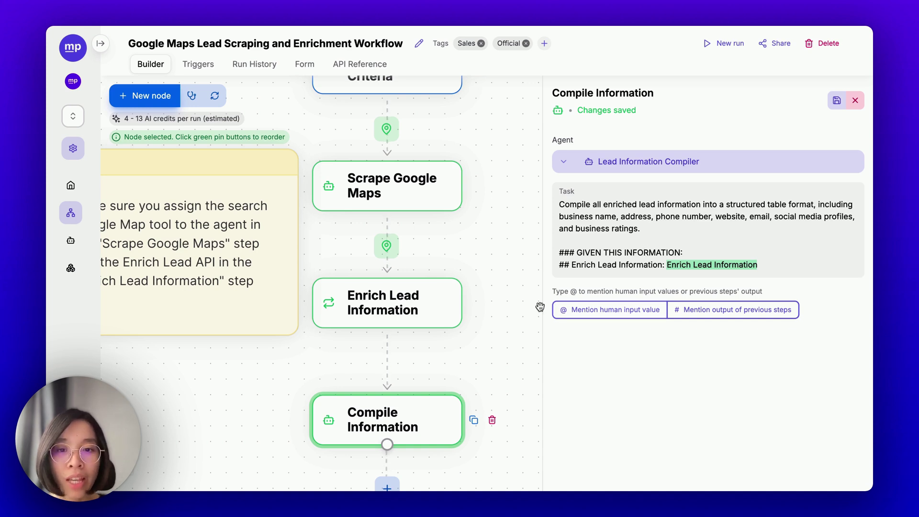
scroll(496, 271, down, 1)
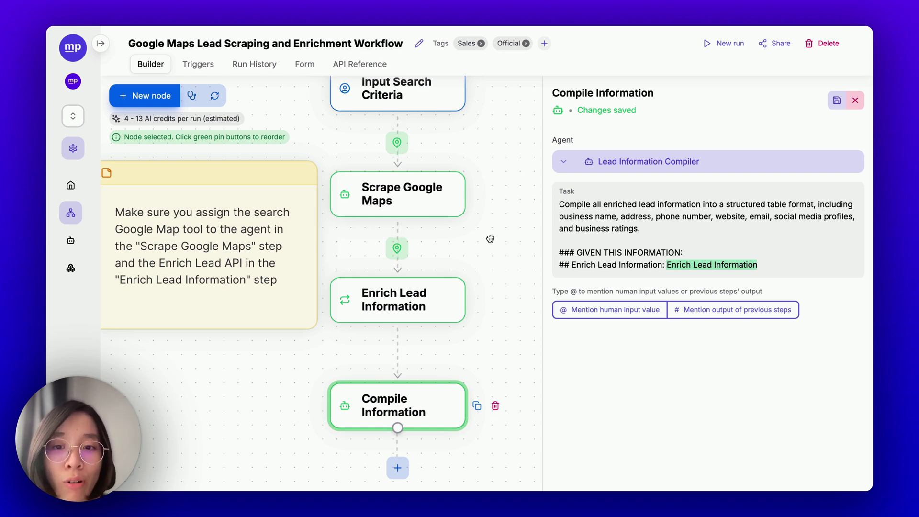
drag(490, 238, 484, 154)
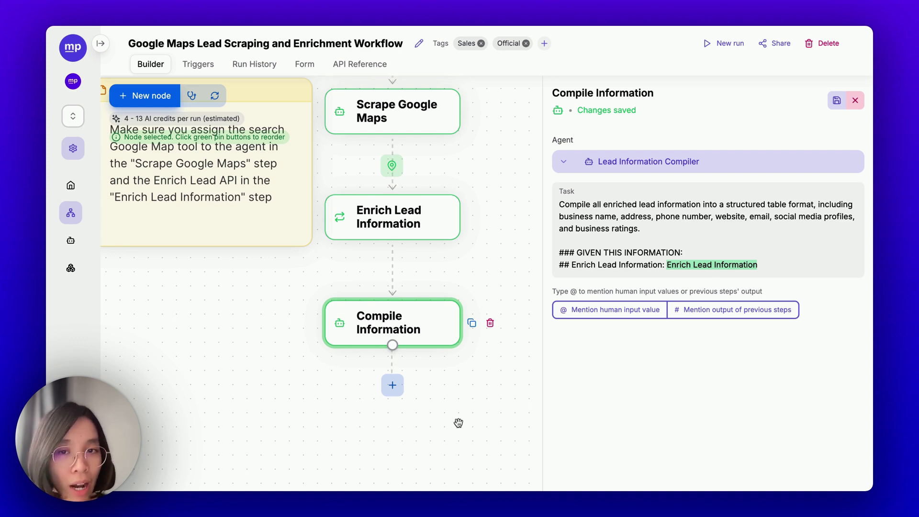
scroll(469, 292, up, 3)
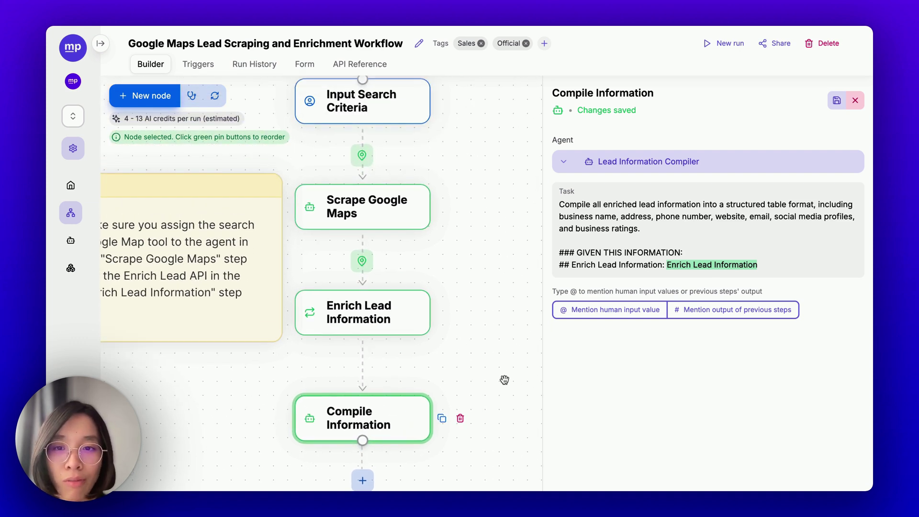
click(492, 276)
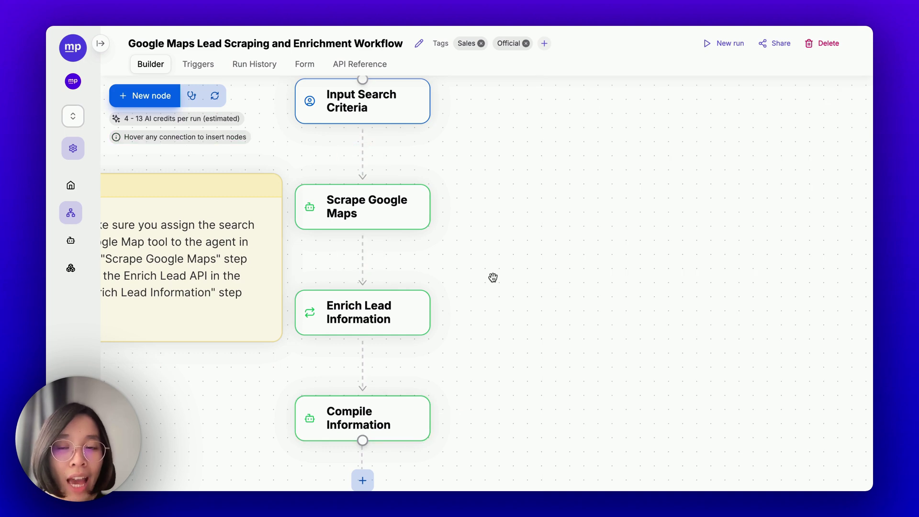
drag(492, 276, 540, 257)
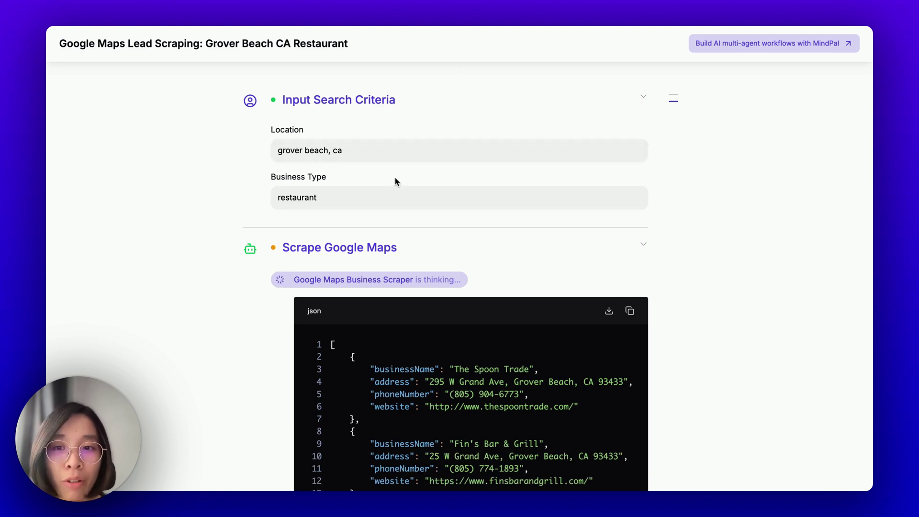
Examine the search inputs and the scraped JSON business list in the Grover Beach CA Restaurant run
scroll(426, 242, down, 3)
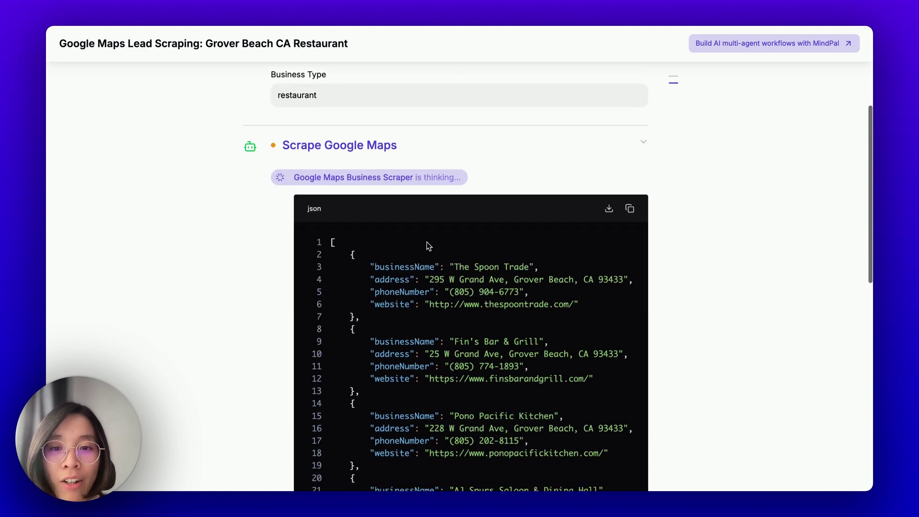
scroll(362, 187, down, 3)
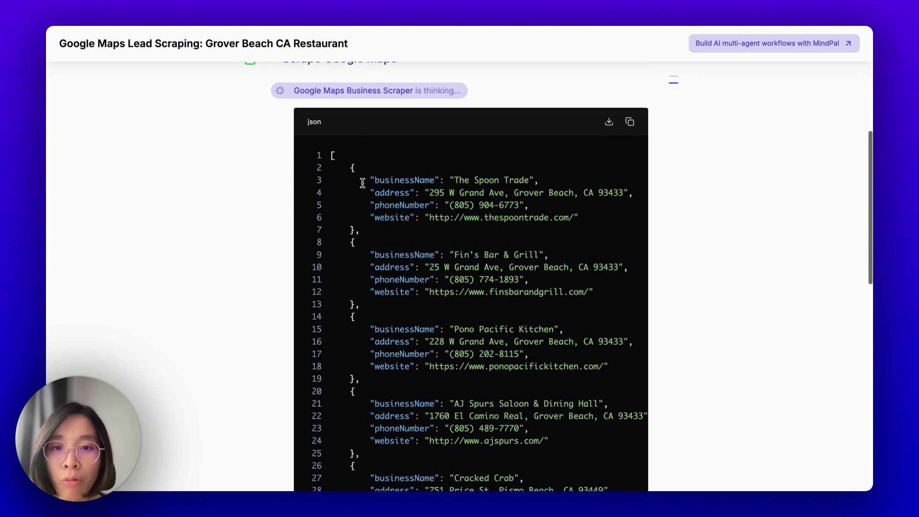
scroll(691, 336, down, 10)
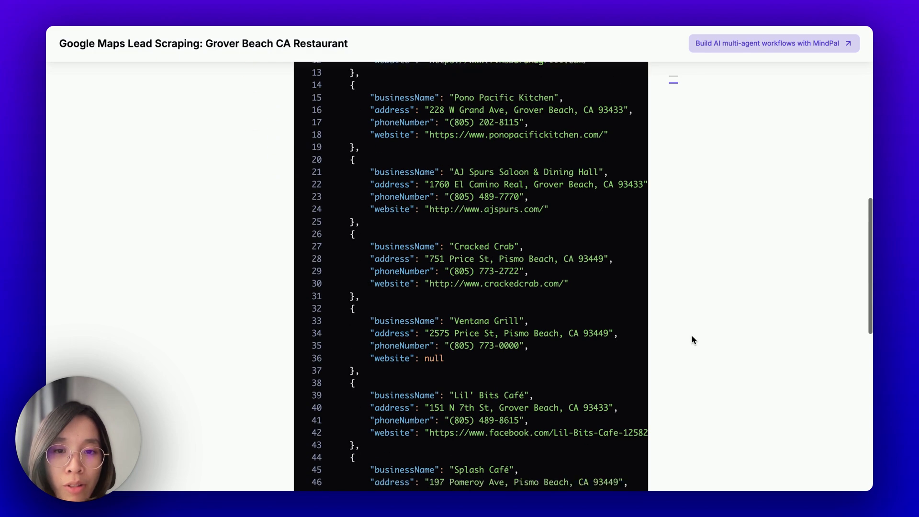
scroll(692, 338, down, 9)
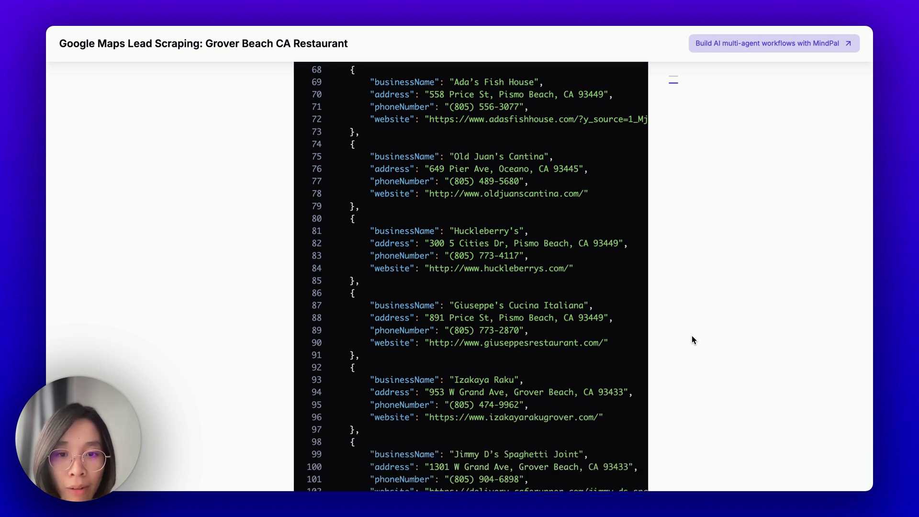
scroll(692, 337, down, 6)
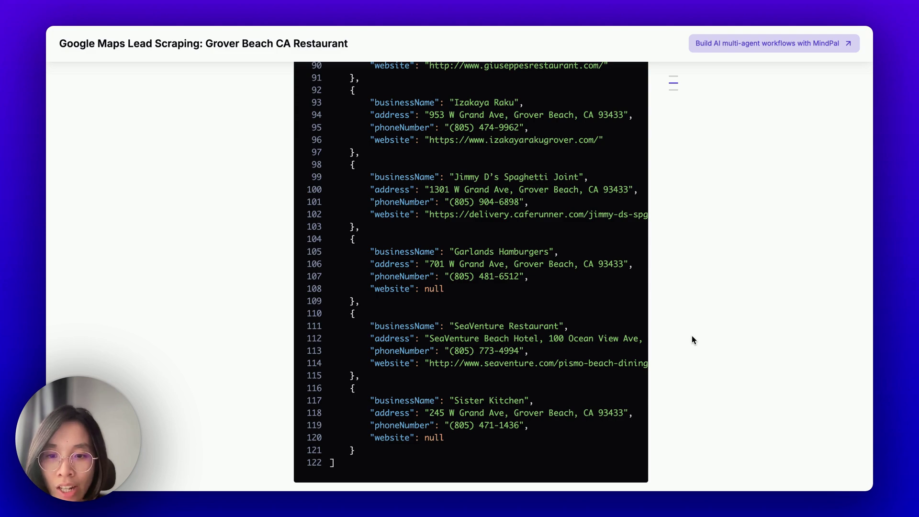
scroll(691, 335, up, 2)
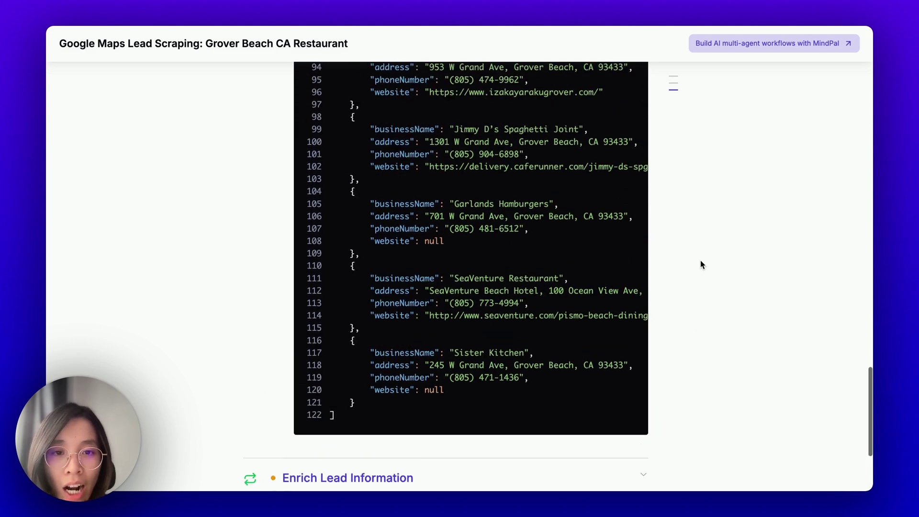
scroll(701, 262, up, 20)
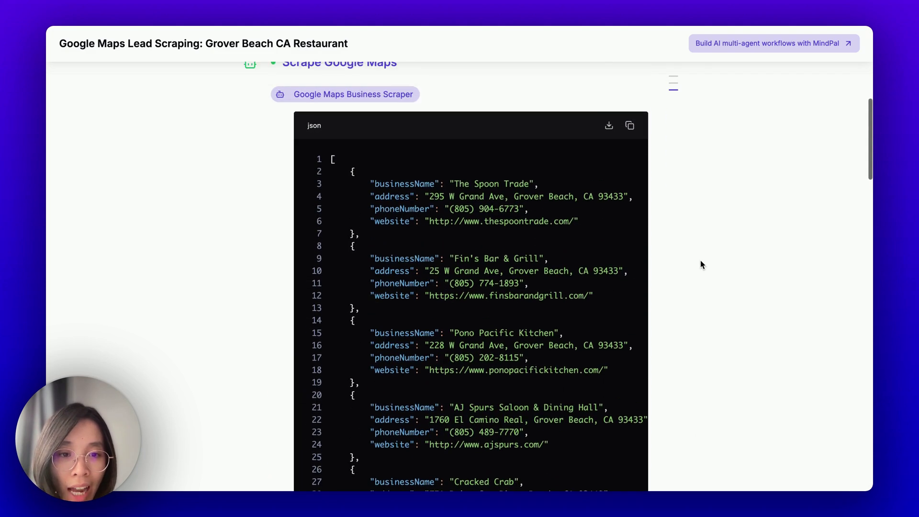
Review the compiled lead table under Compile Information and return to the beginning of the run
scroll(701, 263, down, 20)
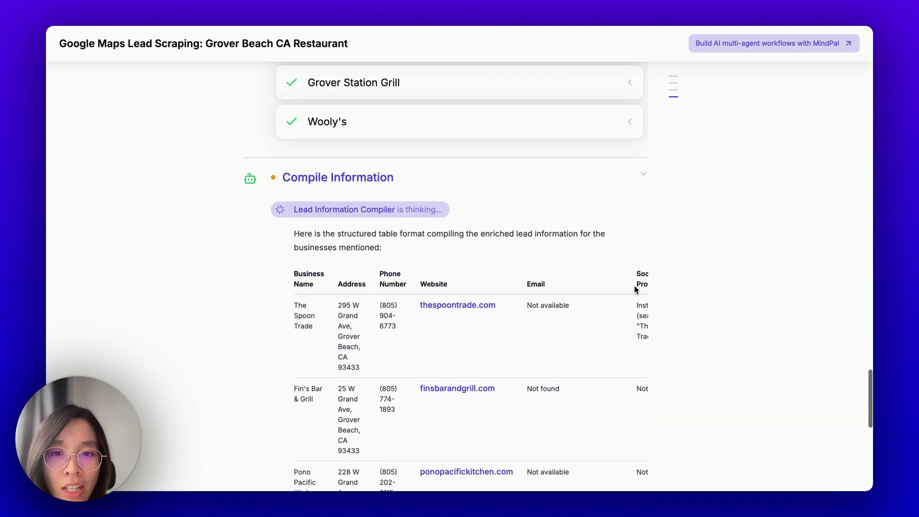
scroll(634, 285, up, 20)
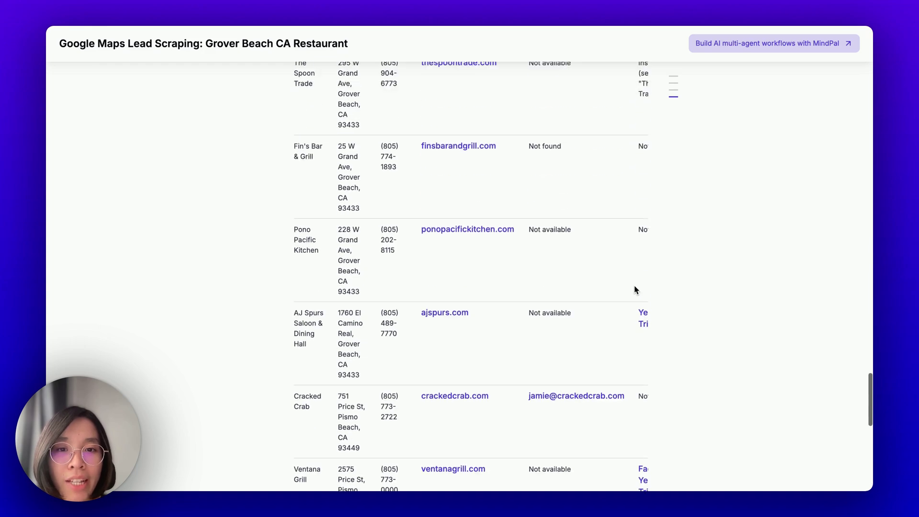
scroll(634, 286, up, 15)
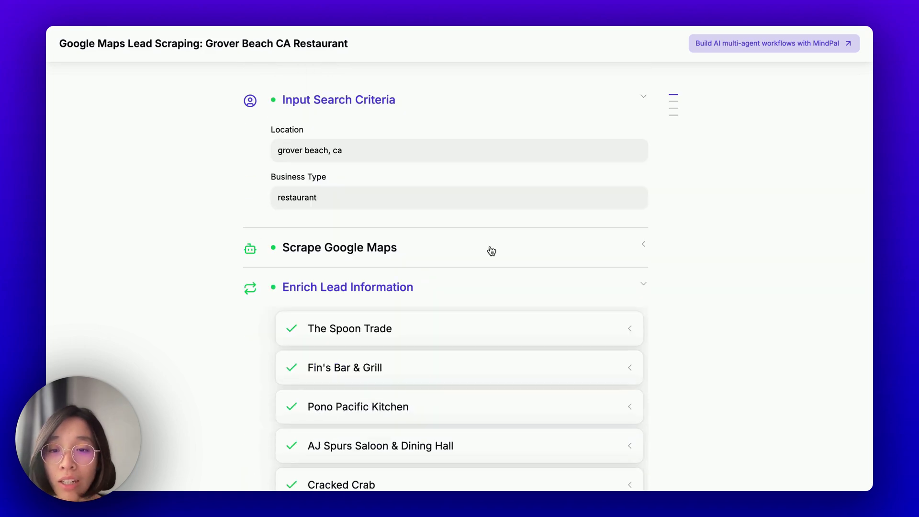